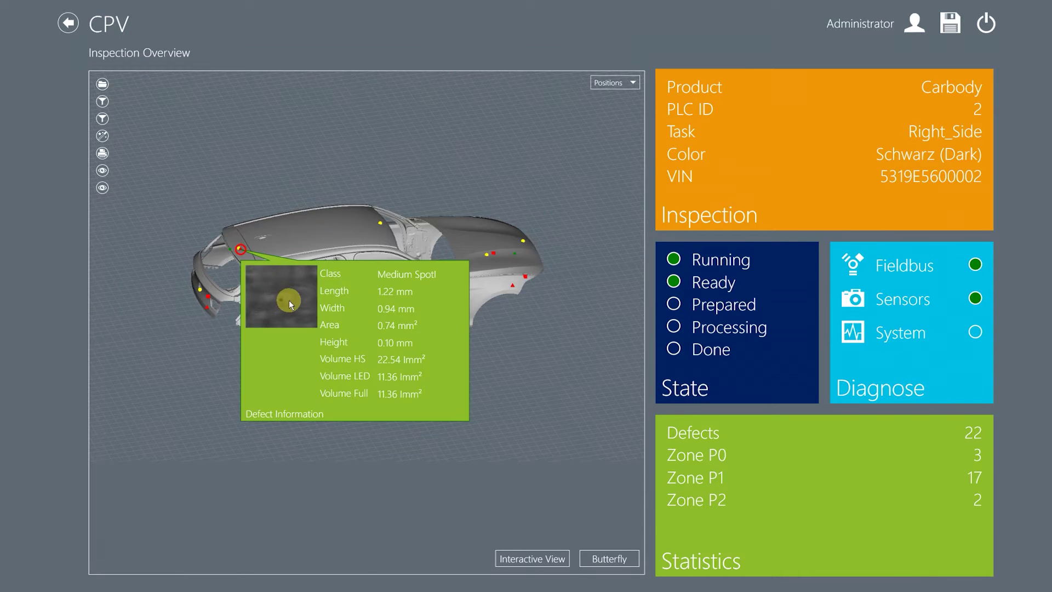
# Bring up the full Defect analysis screen for Defect 49, the medium spot in Zone P1
pyautogui.click(289, 300)
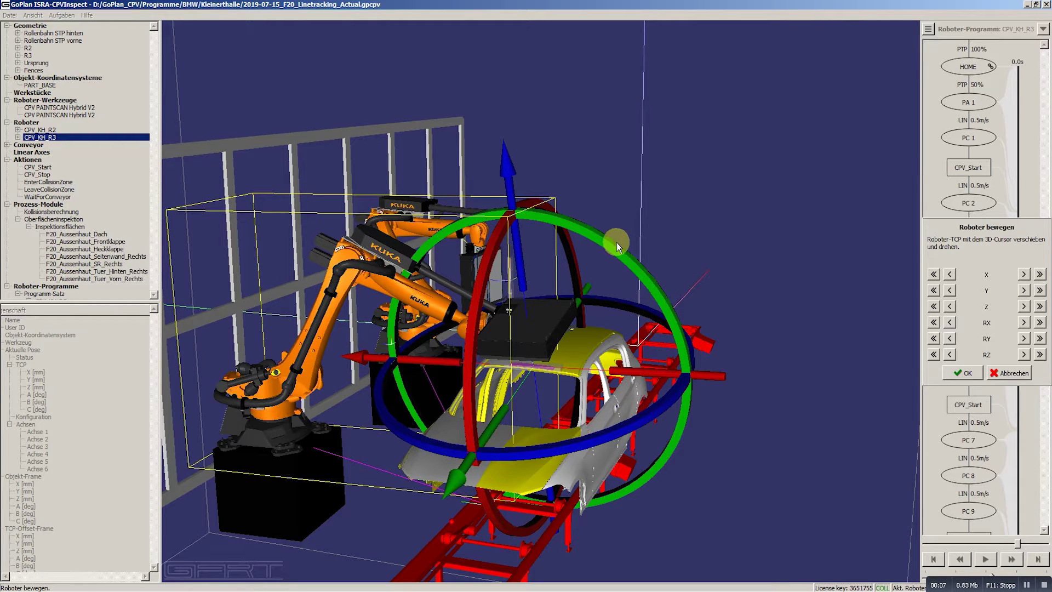
# Rotate the KUKA robot's scan head slightly around one axis using the green rotation ring
pyautogui.moveTo(617, 242); pyautogui.dragTo(629, 261)
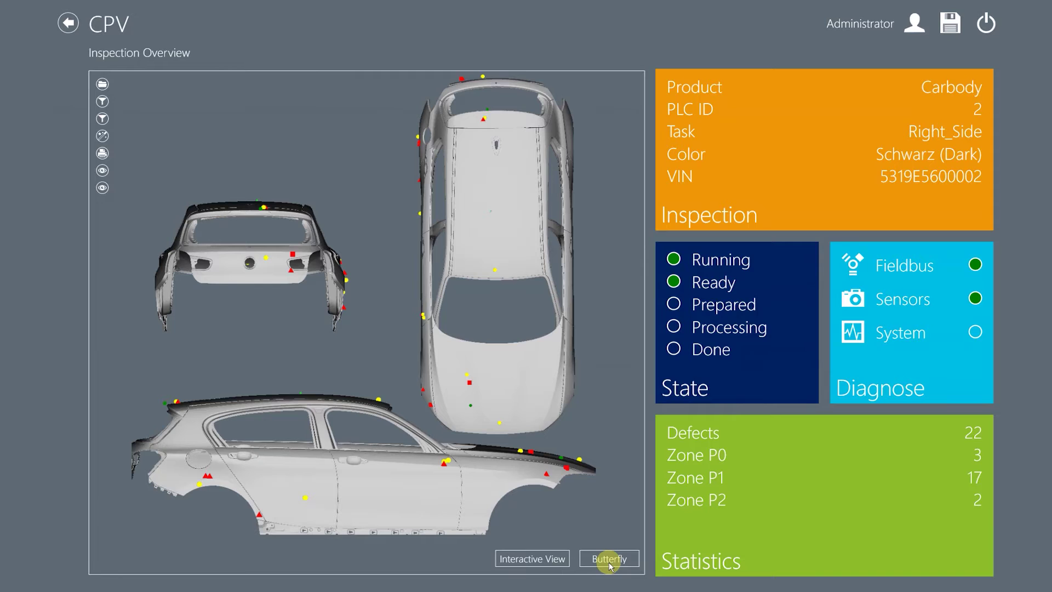
# Switch the Inspection Overview from the Butterfly layout to the Interactive 3D view with 22 defects marked
pyautogui.click(557, 562)
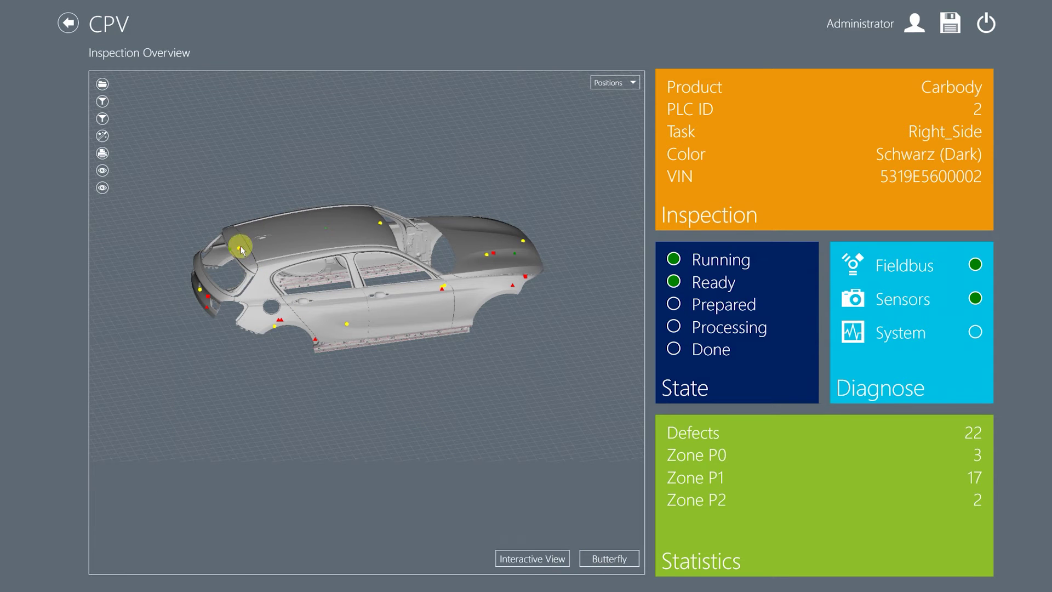